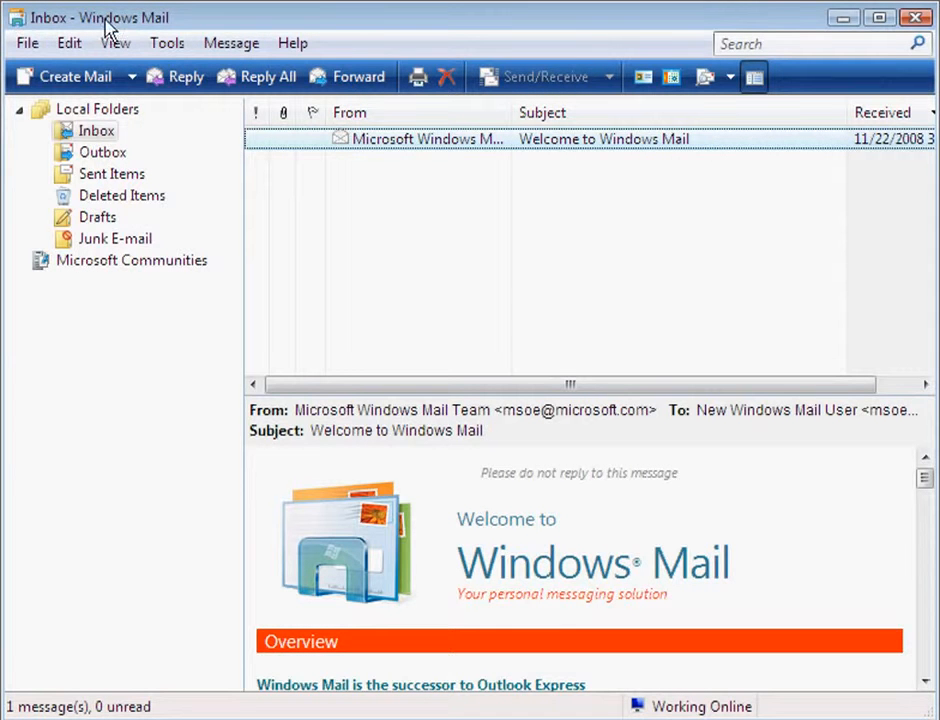
Step: Open the Tools menu in Windows Mail
left_click(168, 50)
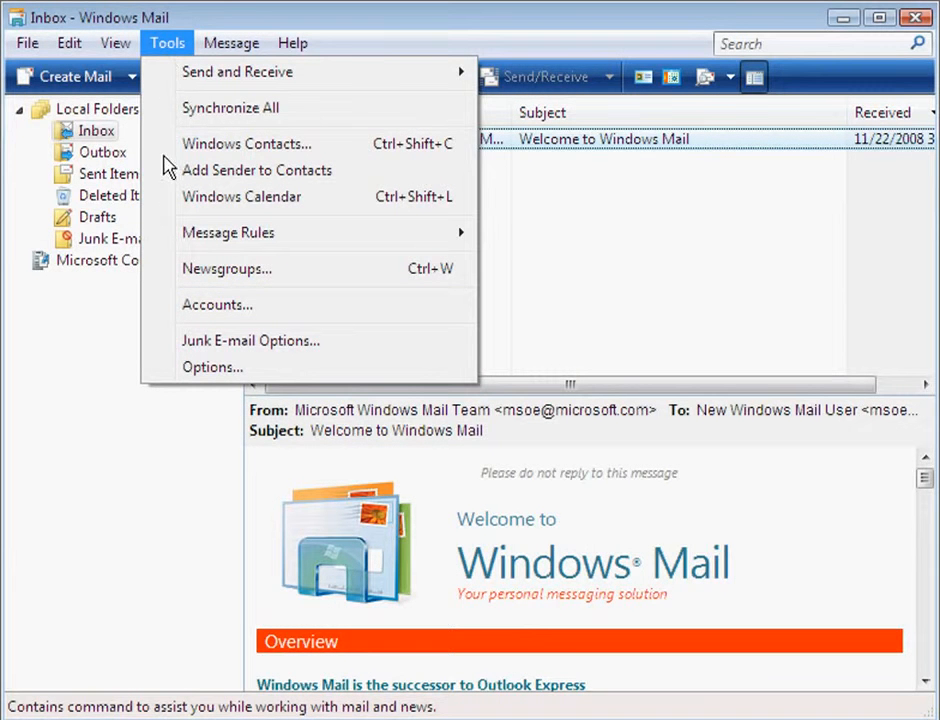
Step: Open Internet Accounts and start adding a new account
left_click(168, 310)
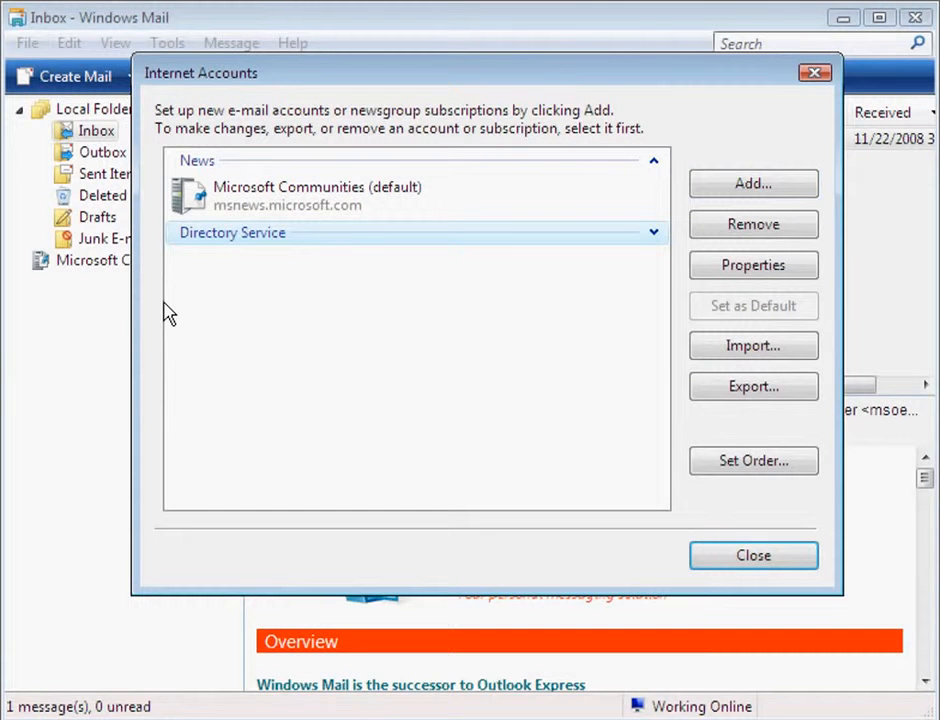
left_click(748, 188)
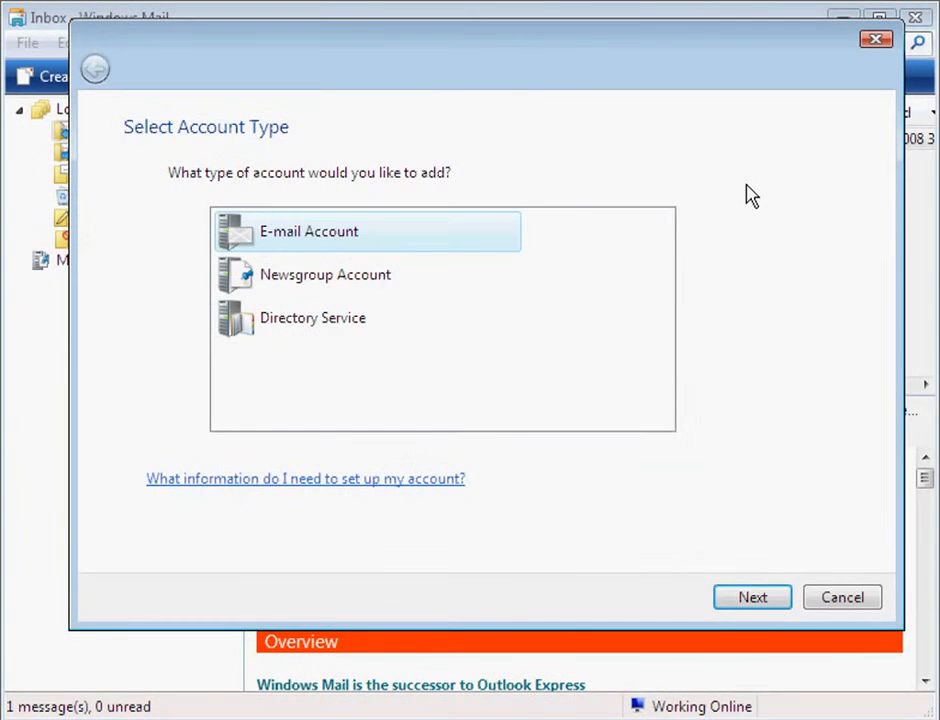
Step: Choose E-mail Account, then enter the display name and the account's e-mail address
left_click(746, 597)
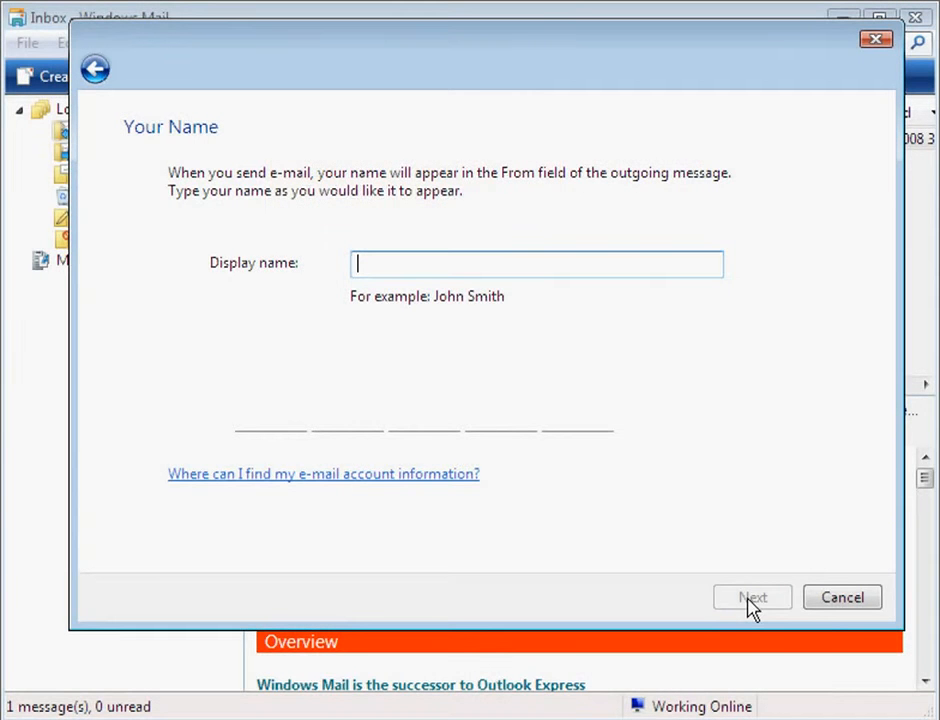
type("Demo U")
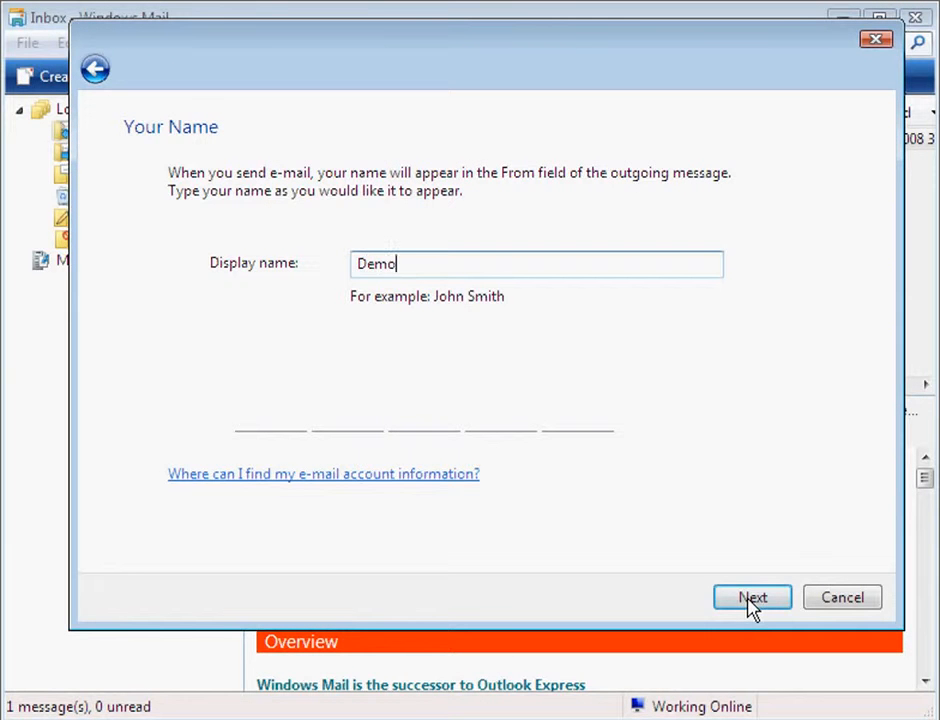
type("ser")
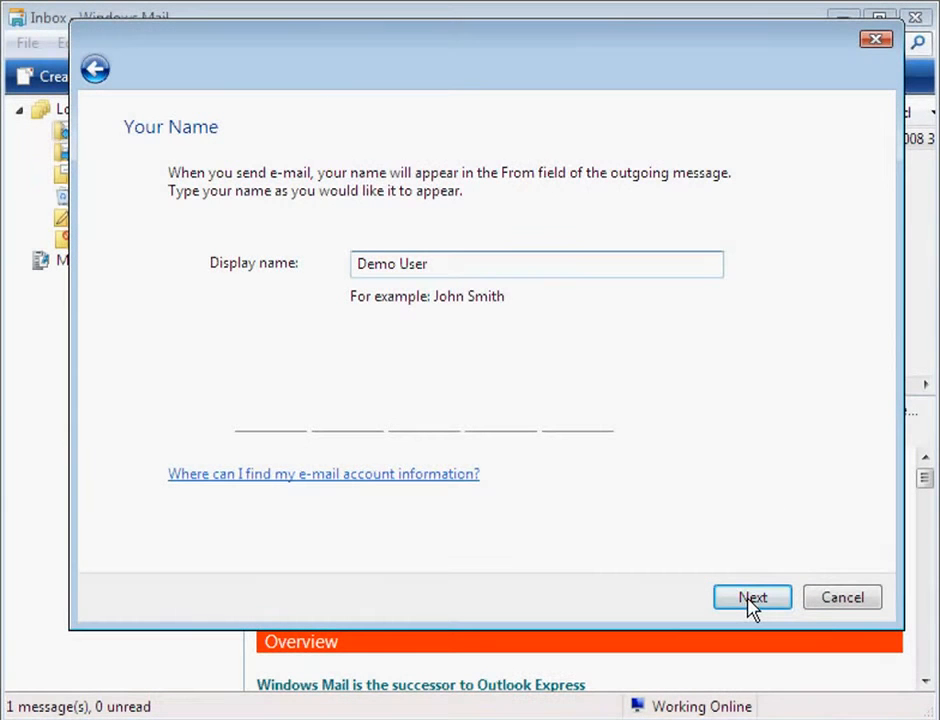
left_click(752, 597)
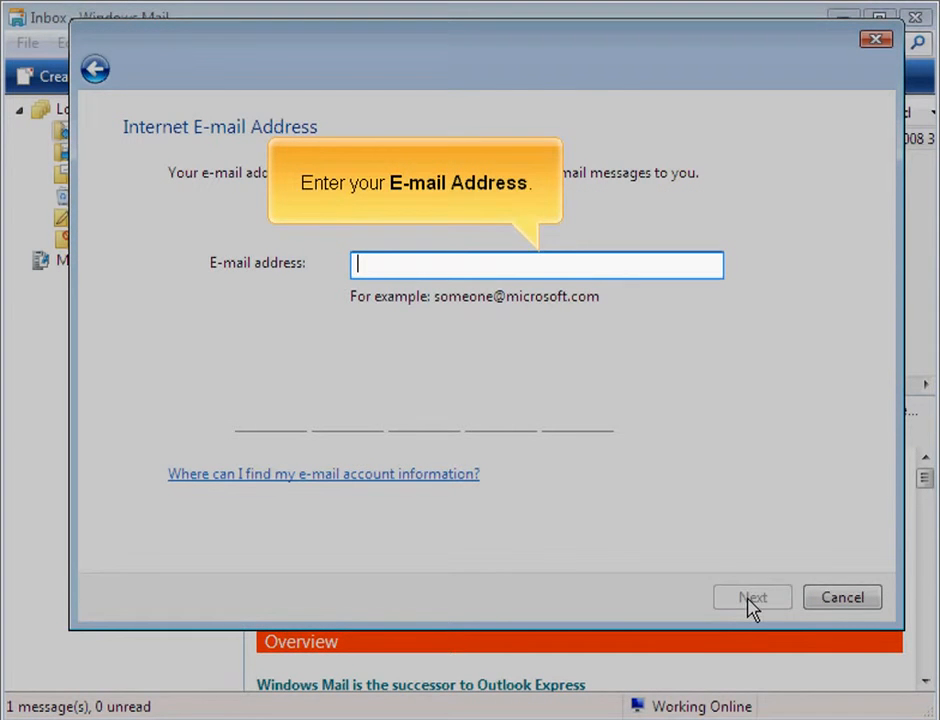
type("de")
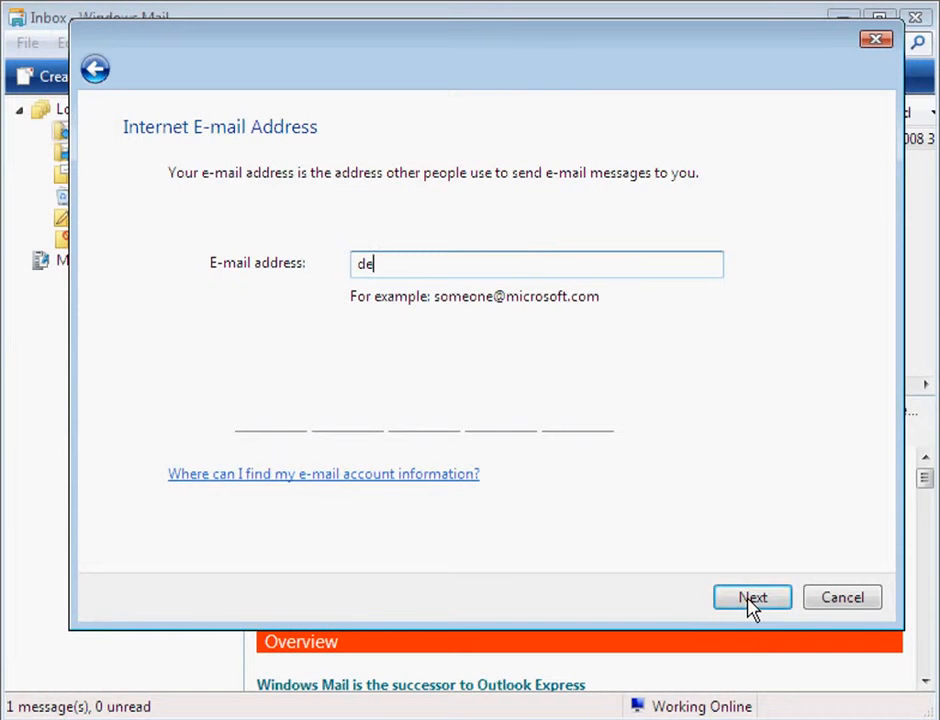
type("mo@demo-dom")
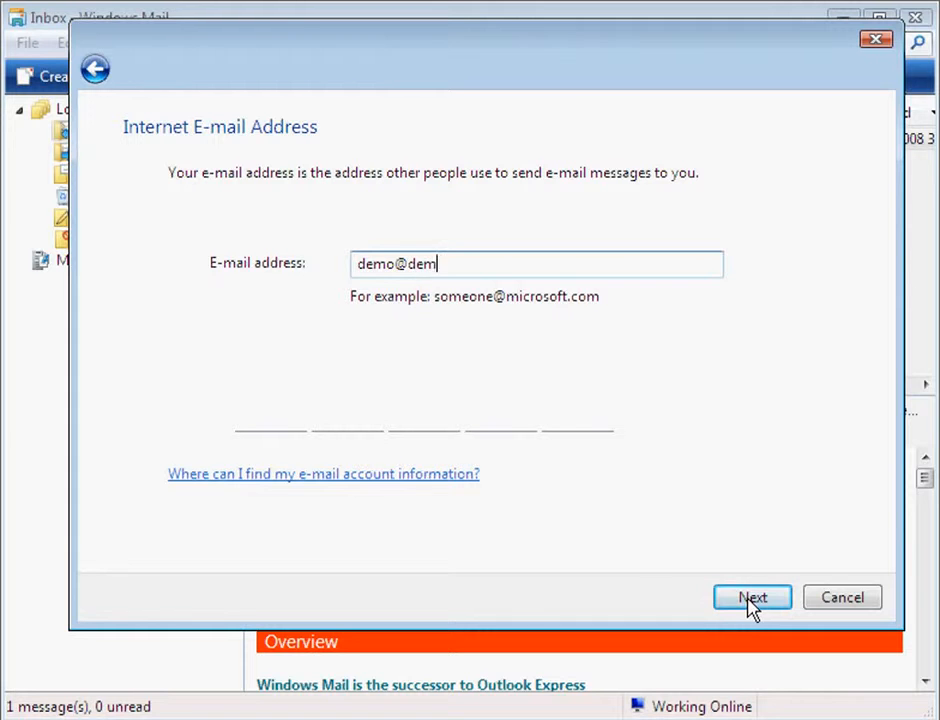
type("ain.net")
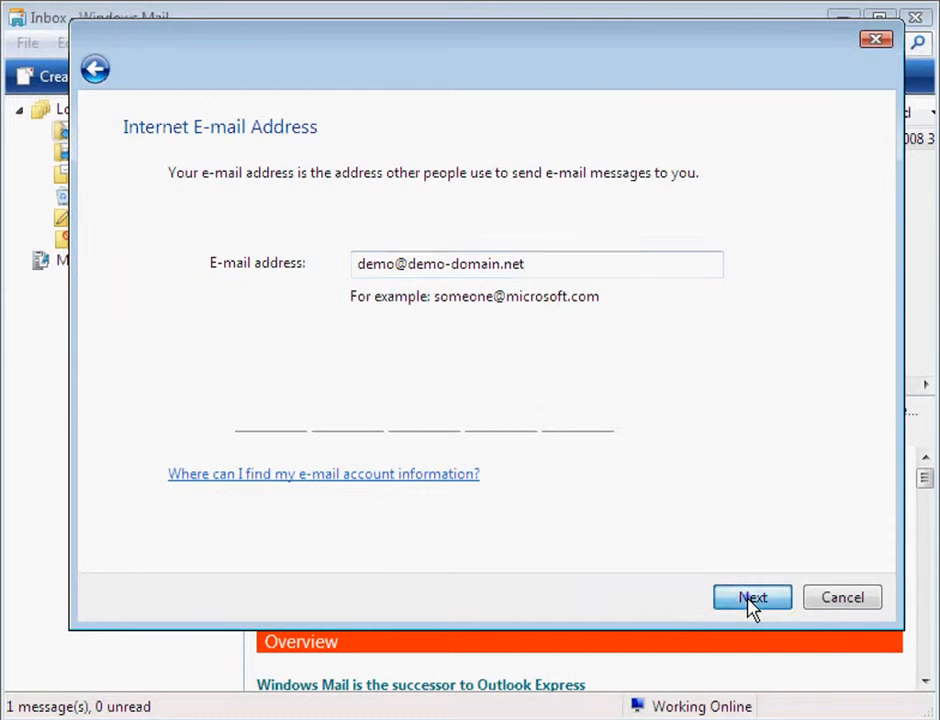
left_click(752, 600)
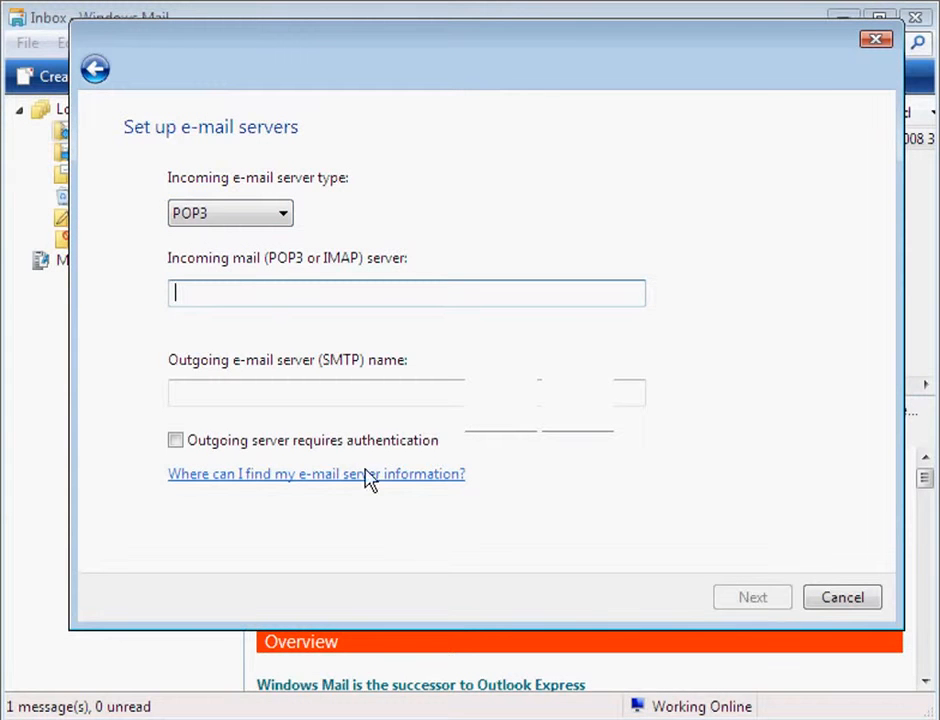
left_click(284, 216)
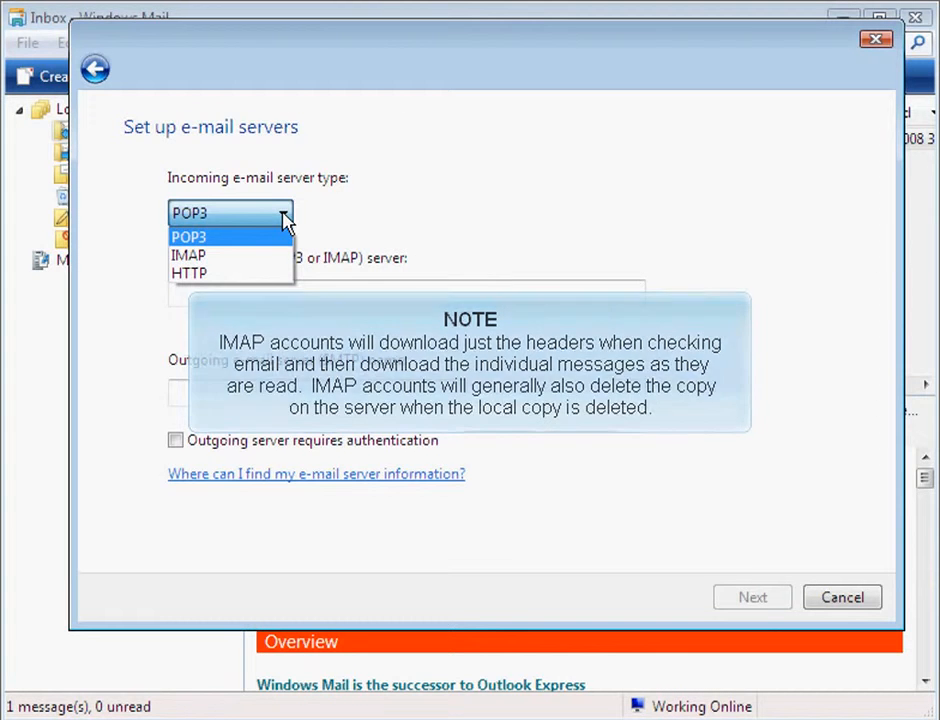
left_click(283, 214)
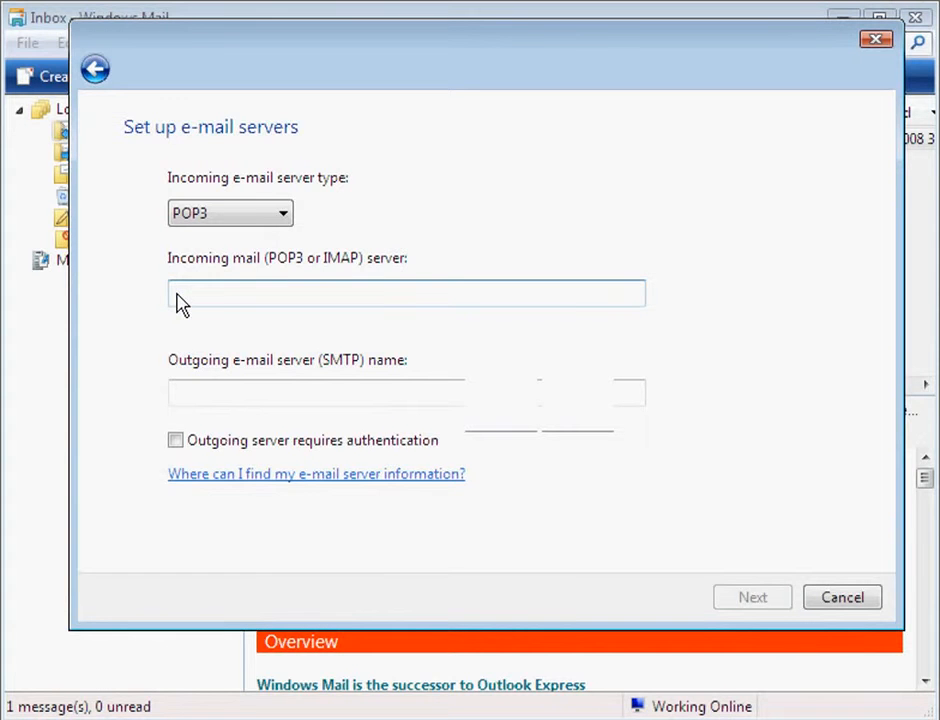
left_click(176, 300)
Step: Use mail.demo-domain.net as both incoming and outgoing server, with outgoing authentication required
type("mail.dem")
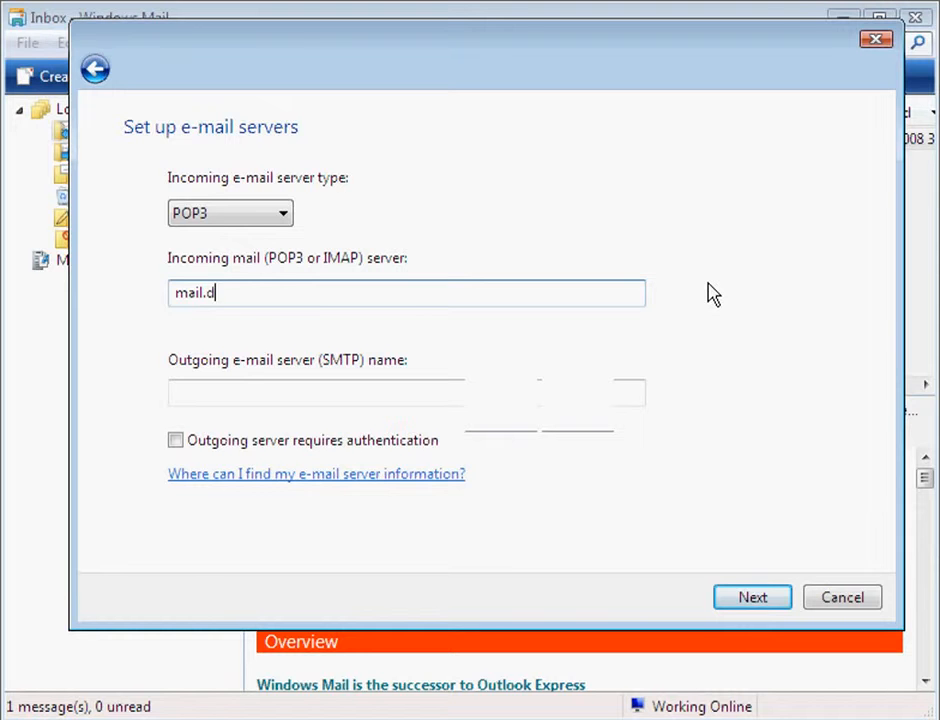
type("o-domain.net")
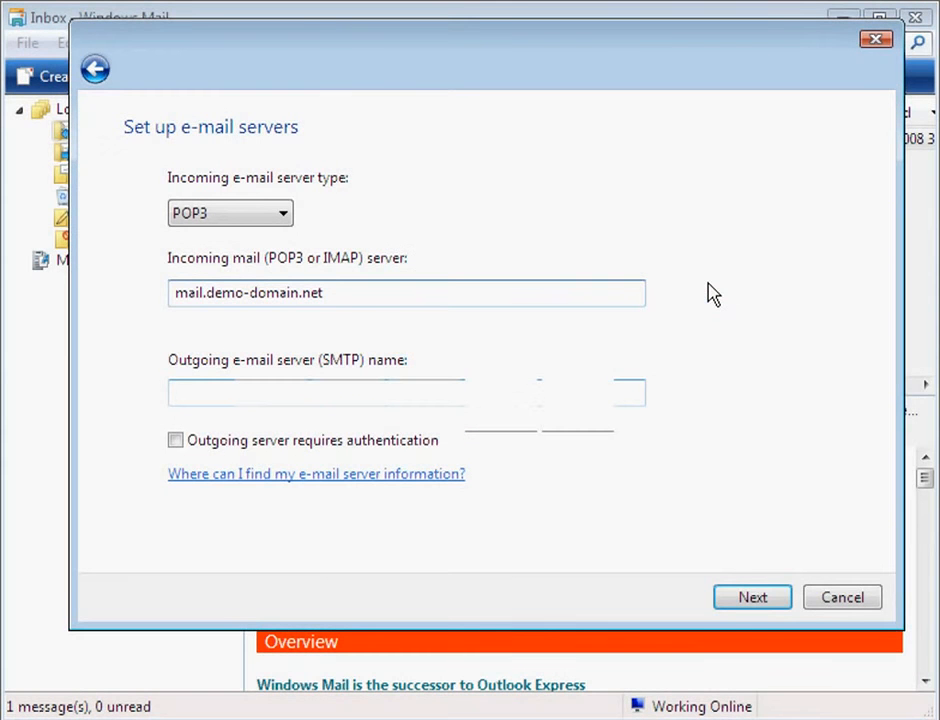
left_click(180, 400)
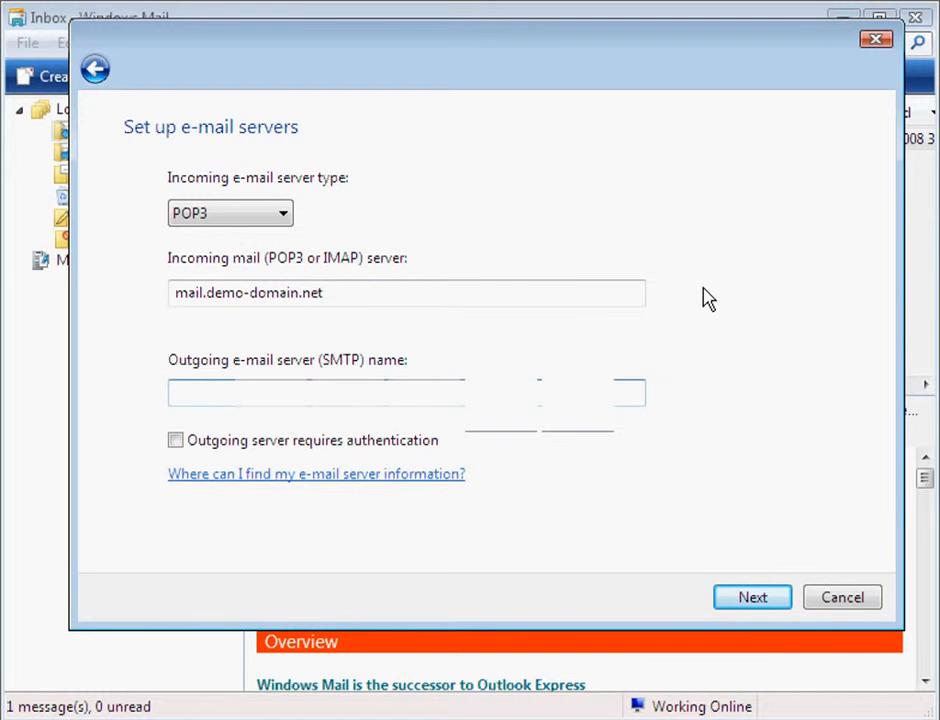
type("mail.demo-doma")
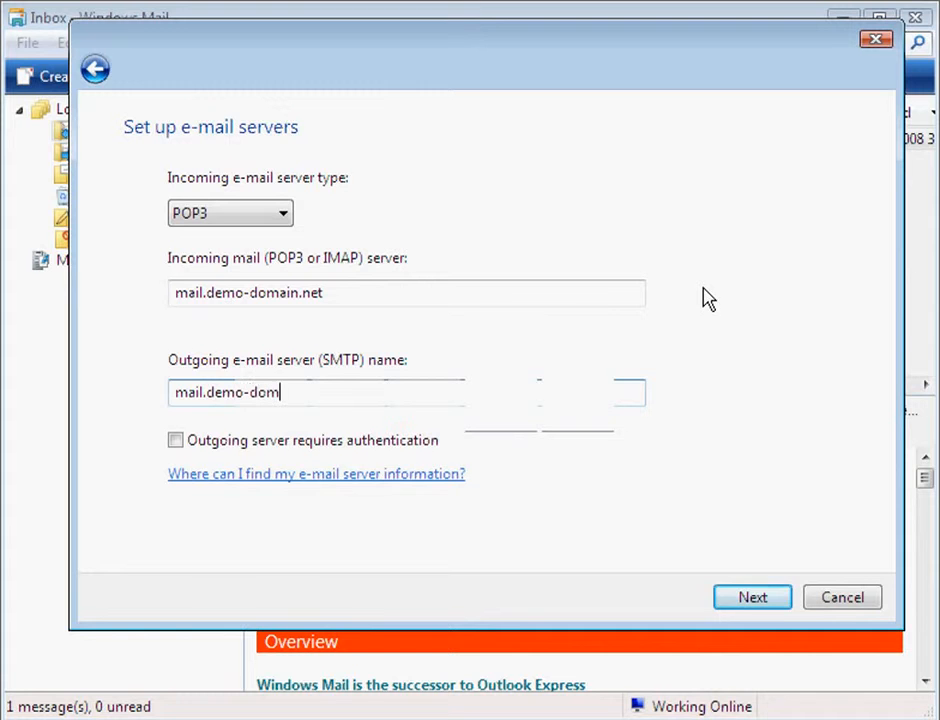
type("in.net")
left_click(176, 443)
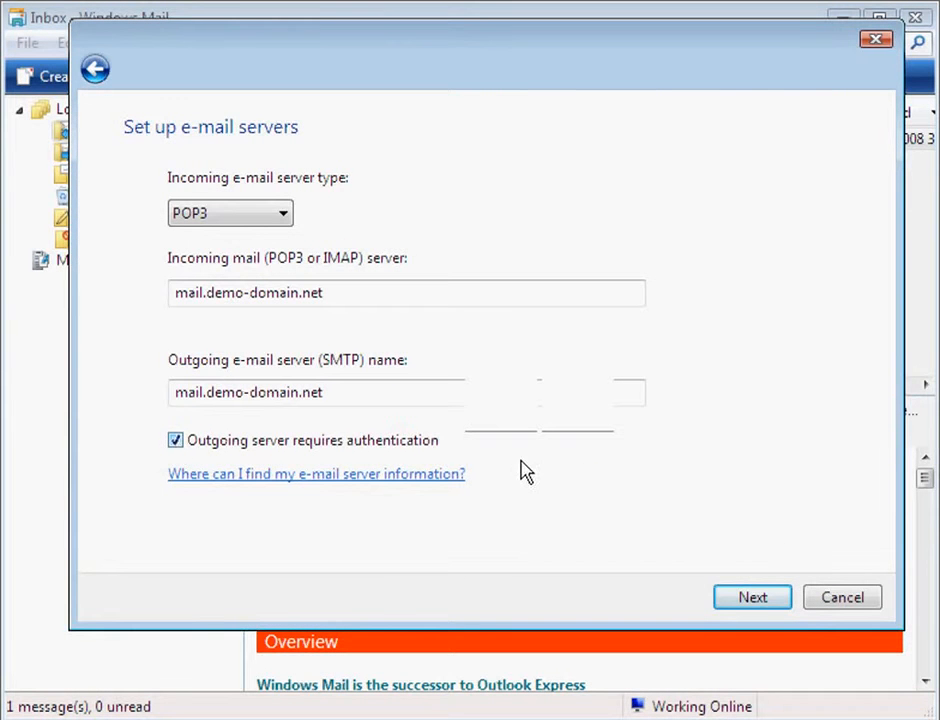
left_click(752, 598)
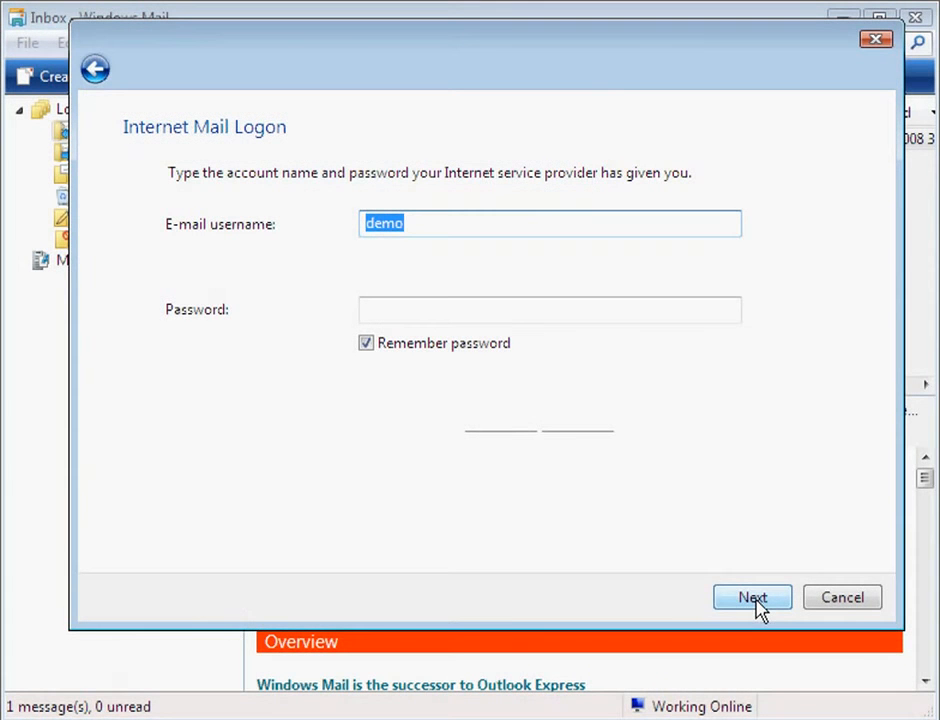
left_click(410, 224)
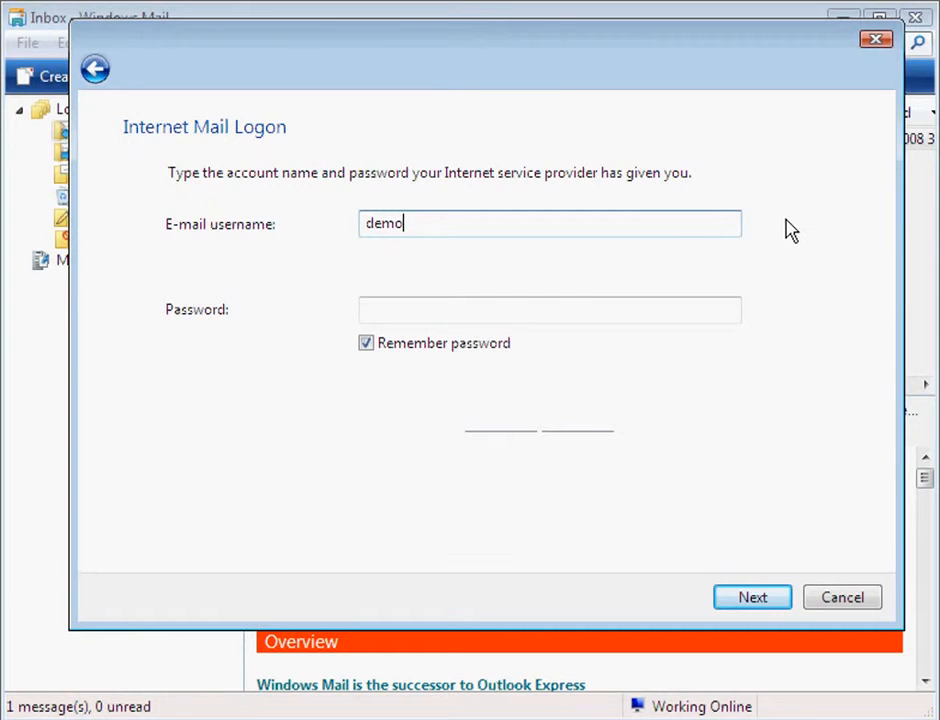
type("@demo-do")
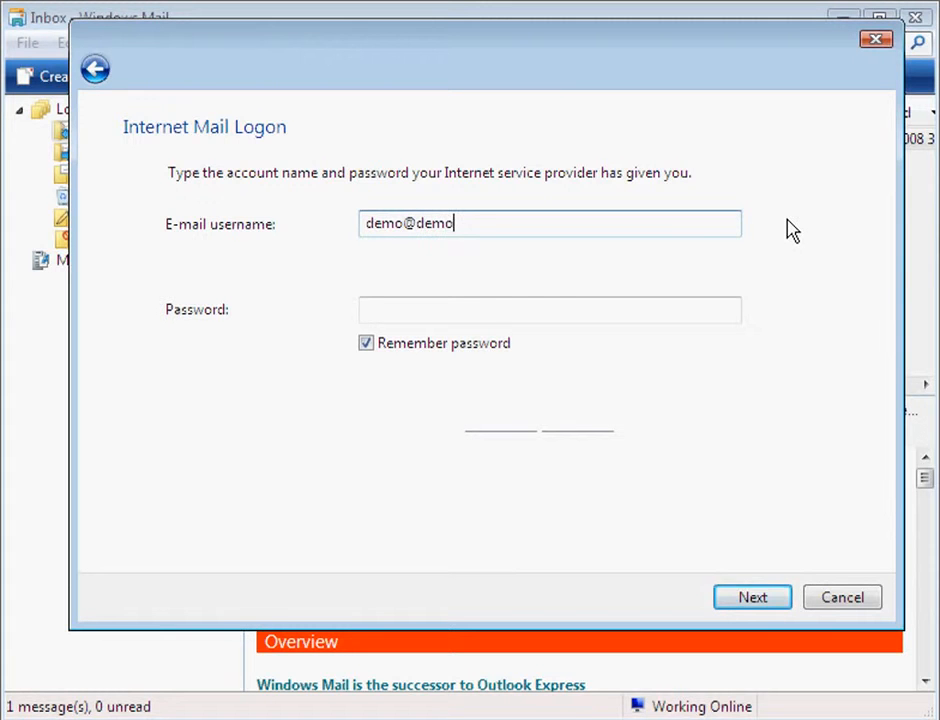
type("main.net")
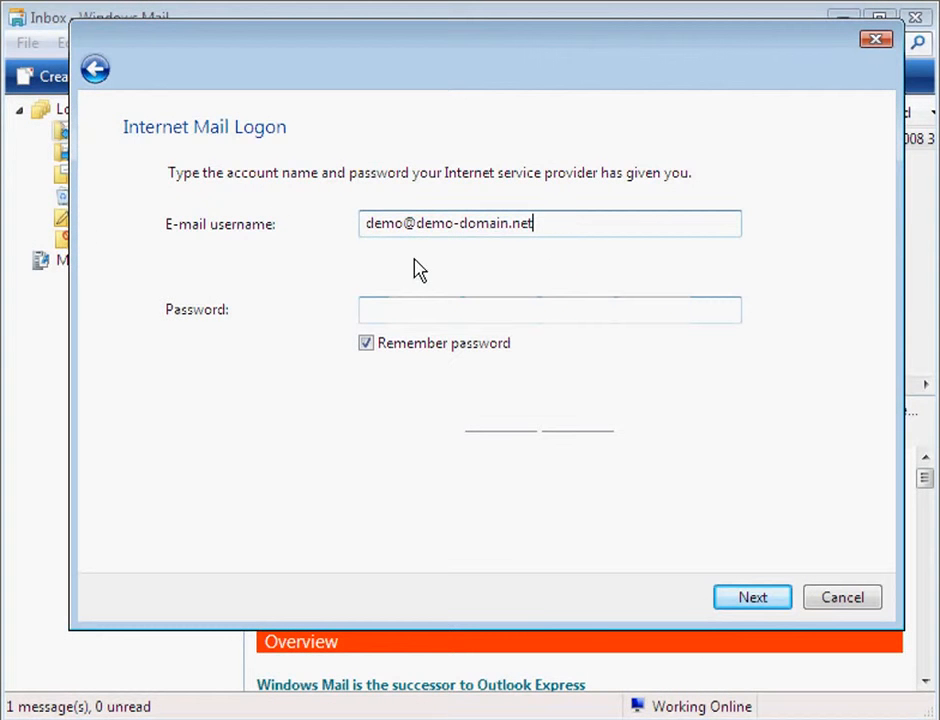
left_click(367, 318)
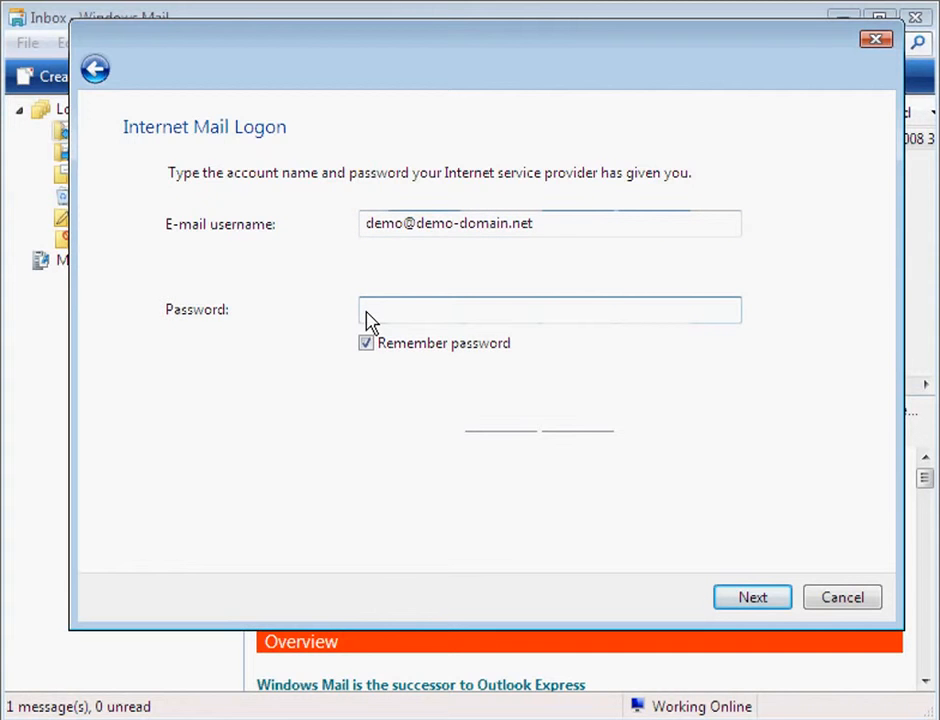
type("••••••")
left_click(751, 603)
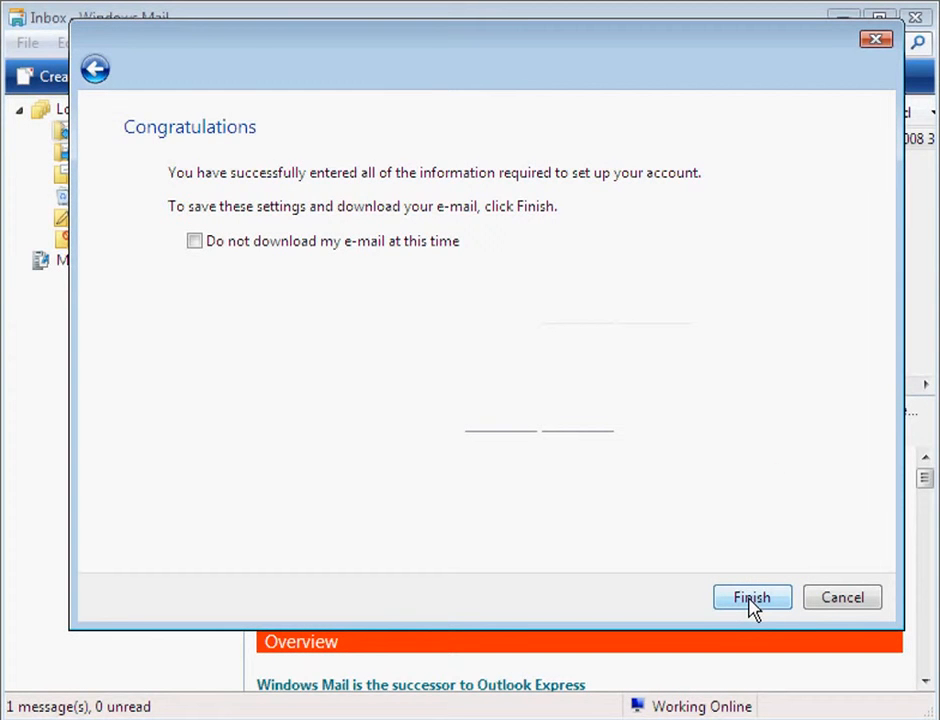
Step: Finish the wizard and select the new mail.demo-domain.net account in Internet Accounts
left_click(751, 598)
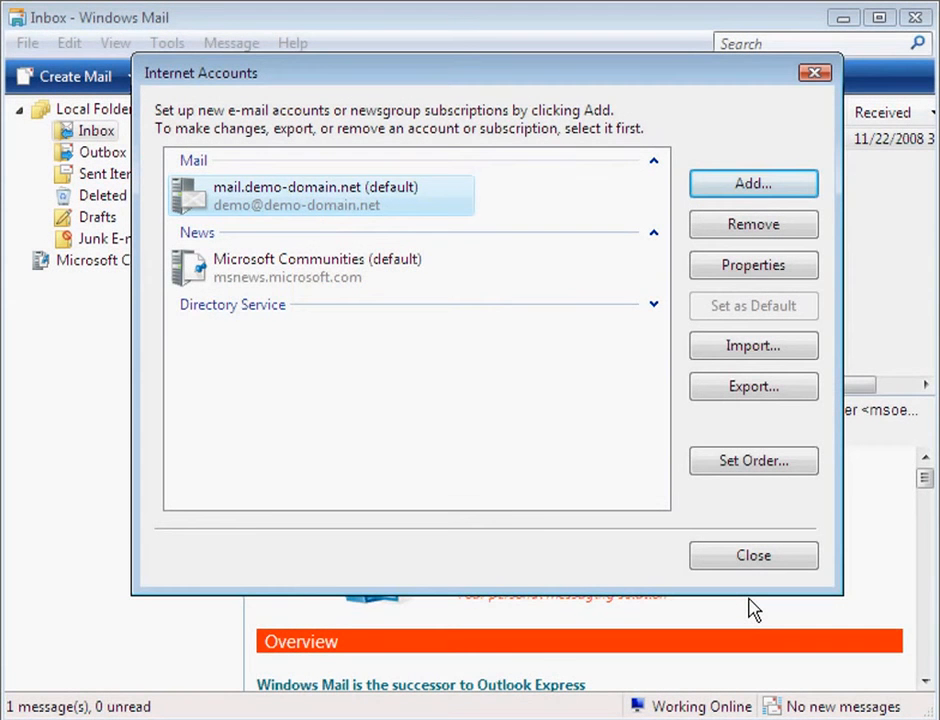
left_click(418, 208)
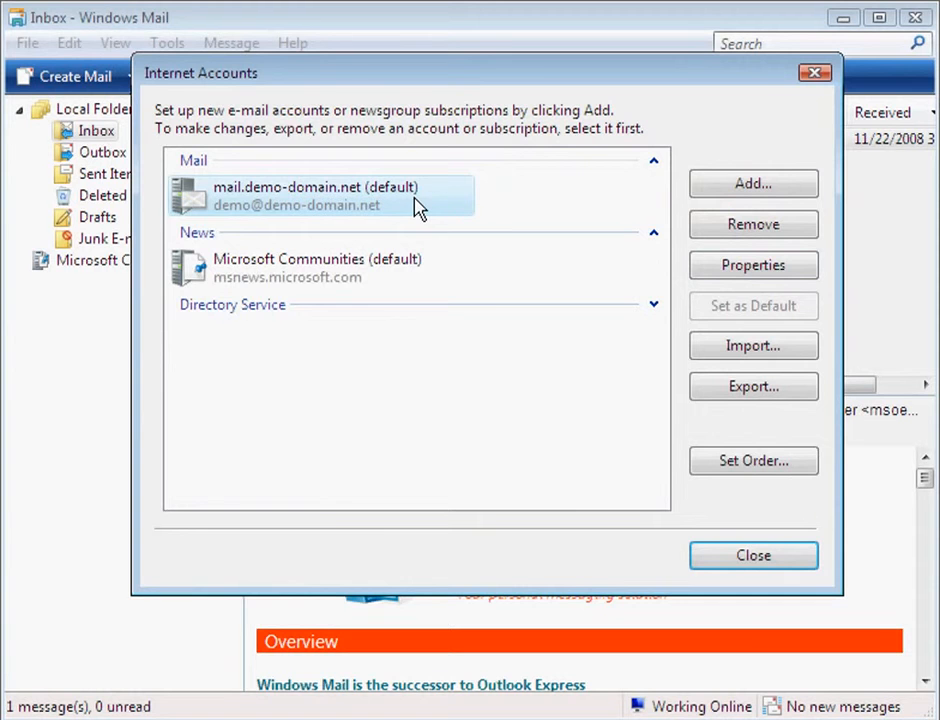
Step: Open the mail.demo-domain.net account's Properties on the Advanced page
left_click(752, 270)
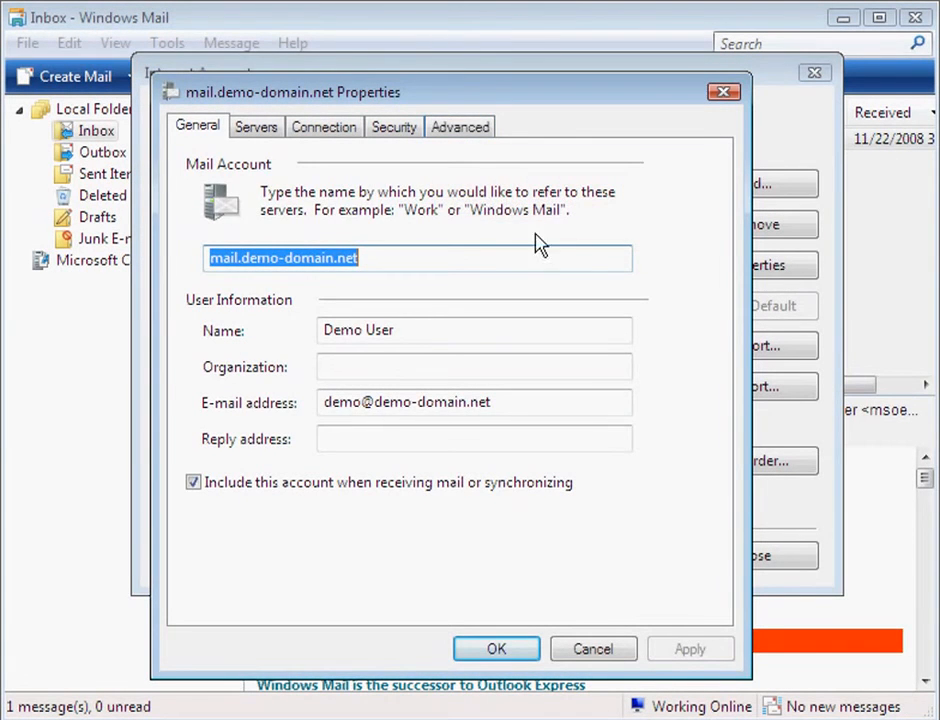
left_click(458, 132)
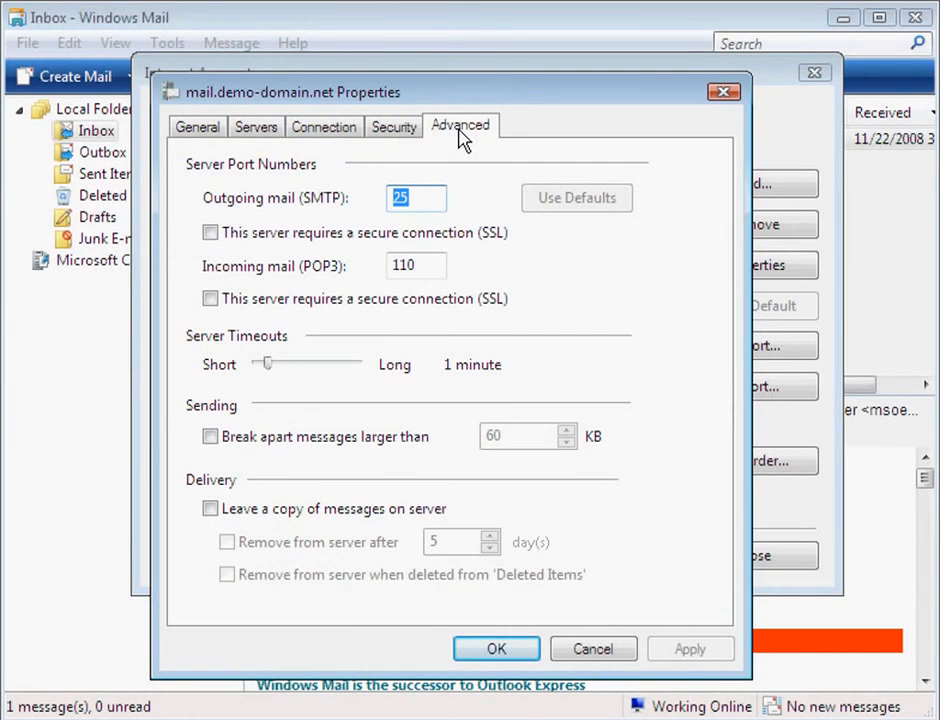
Step: Change the outgoing SMTP port to 26, save it, and close Internet Accounts
type("26")
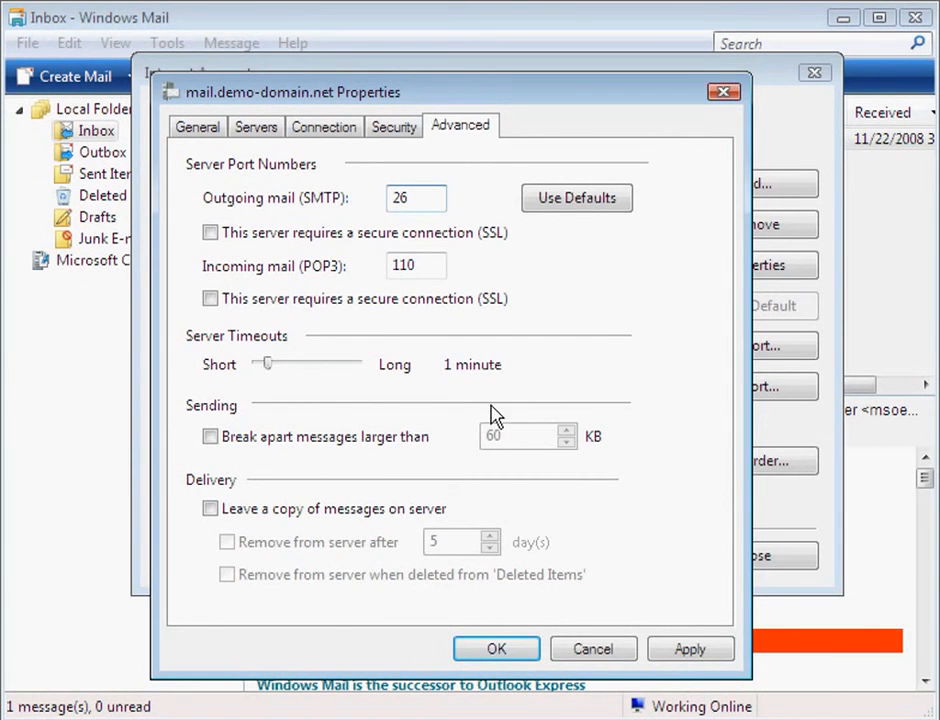
left_click(496, 651)
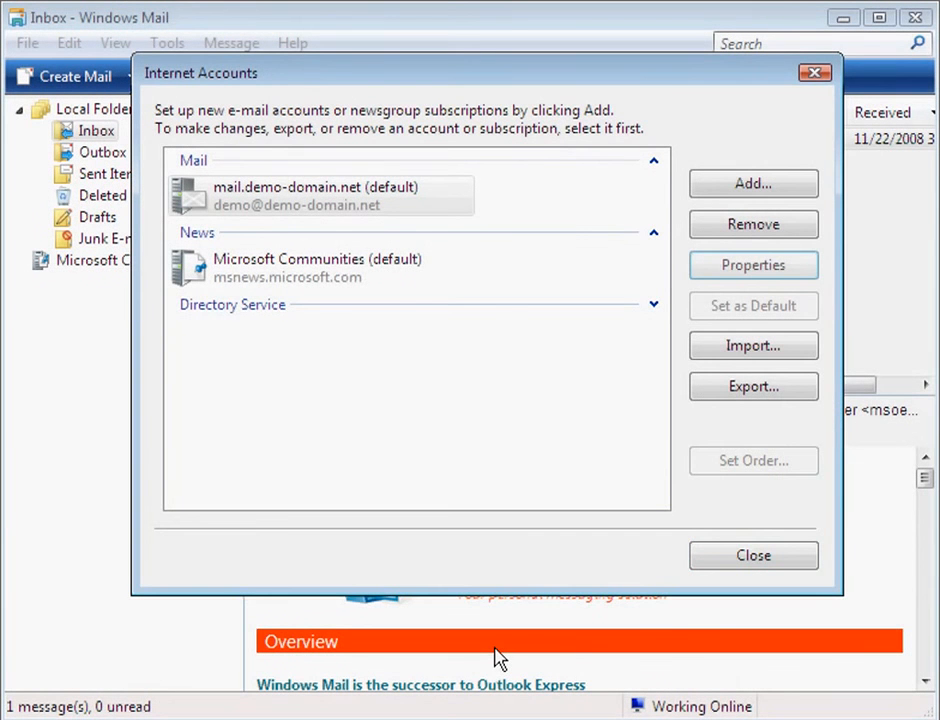
left_click(754, 558)
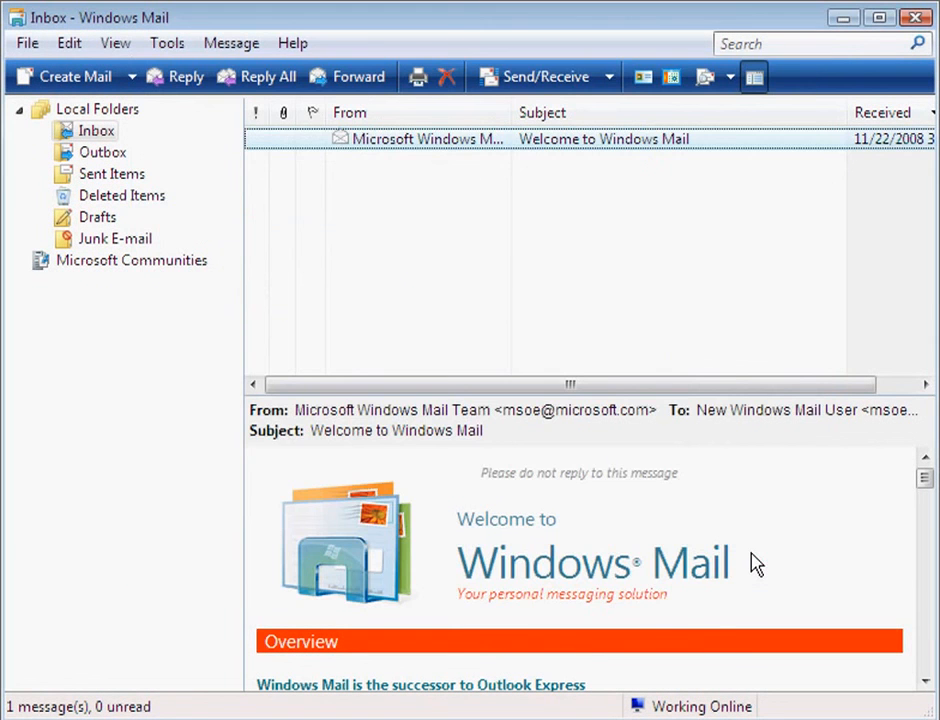